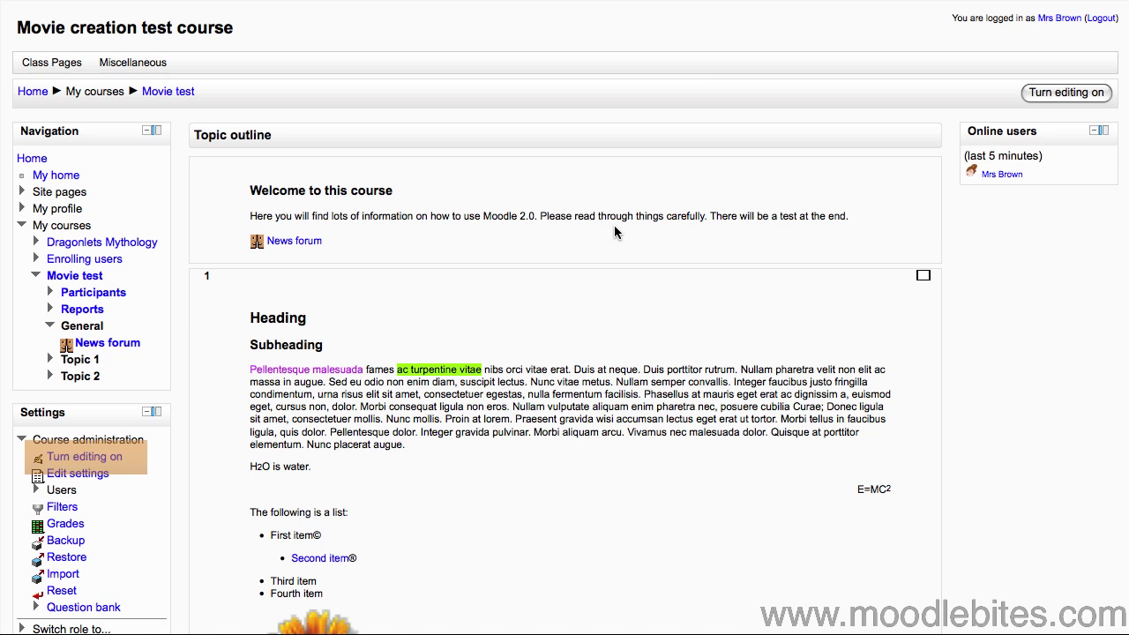
Turn on course editing and choose to add a Lesson activity
click(1084, 92)
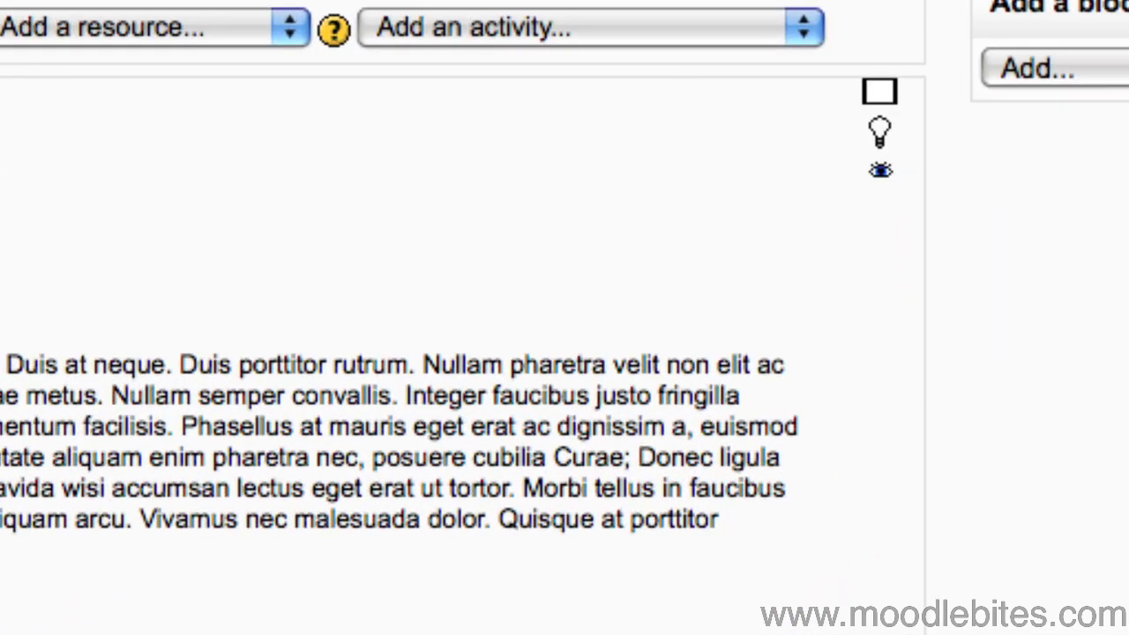
click(806, 29)
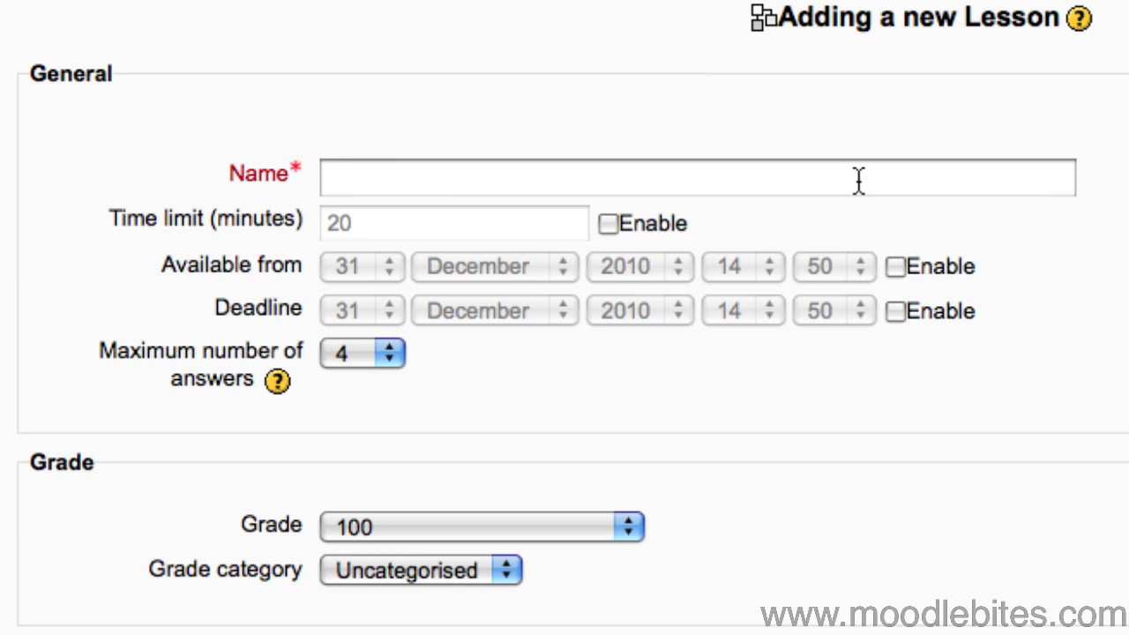
Name the lesson 'Mythical Creatures' and set the maximum number of answers to 2
click(858, 181)
text(Mythical Creatures)
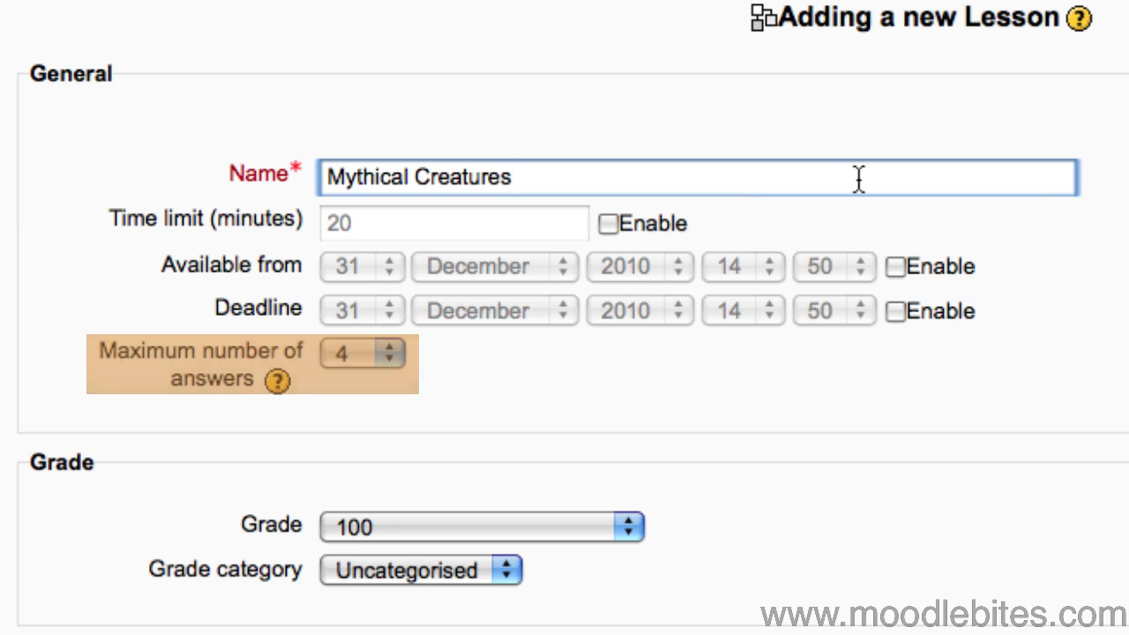
key(Tab)
key(2)
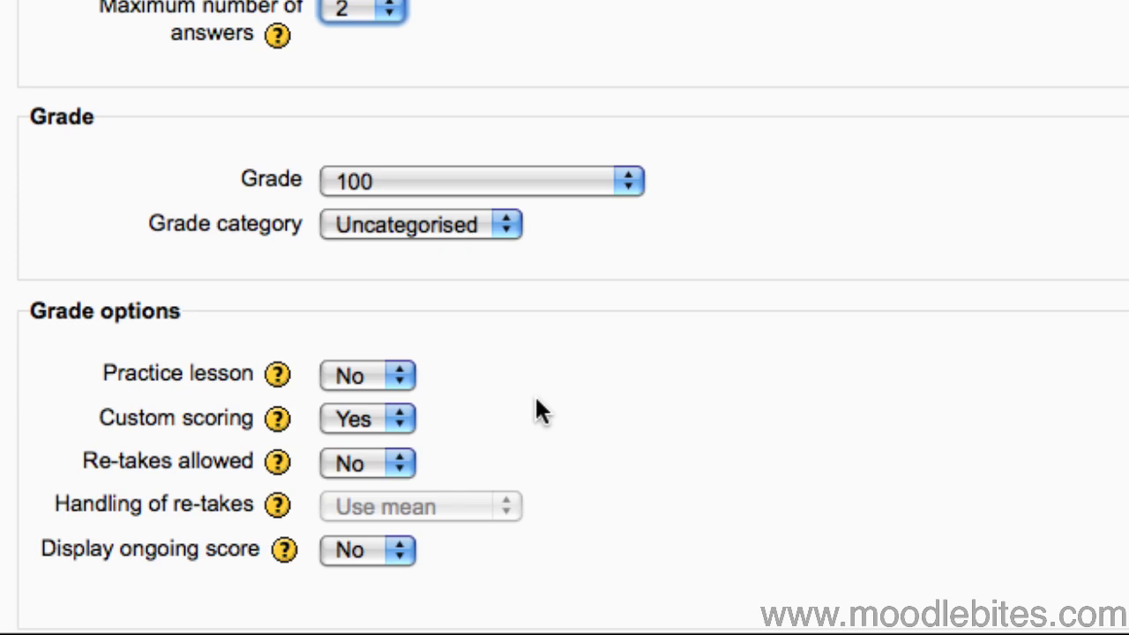
Set both Practice lesson and Re-takes allowed to Yes
click(402, 377)
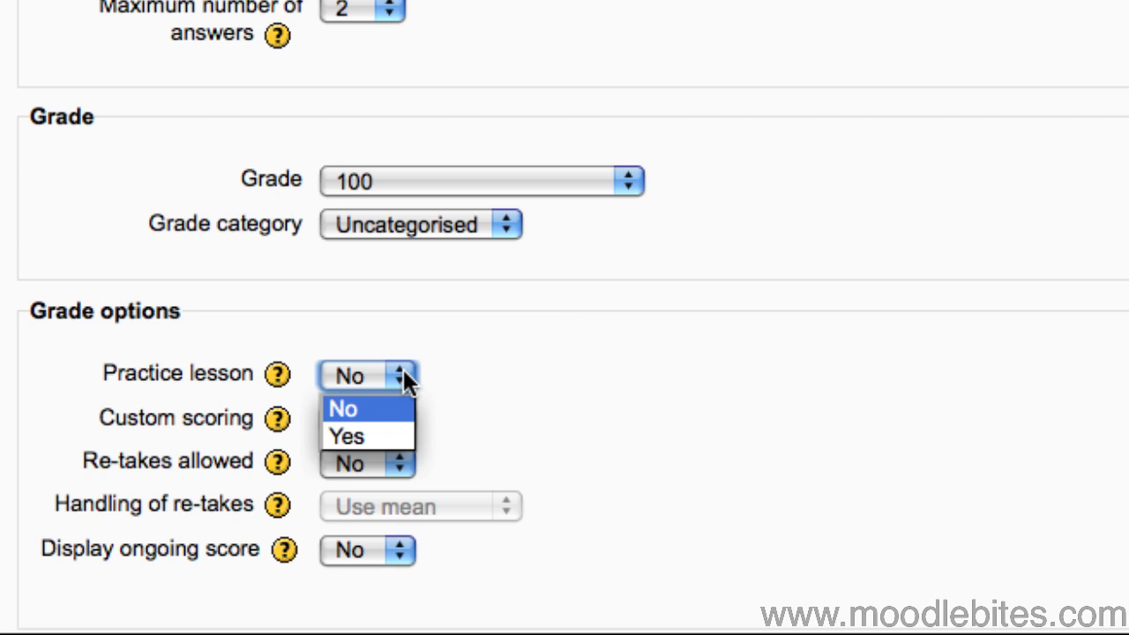
click(384, 437)
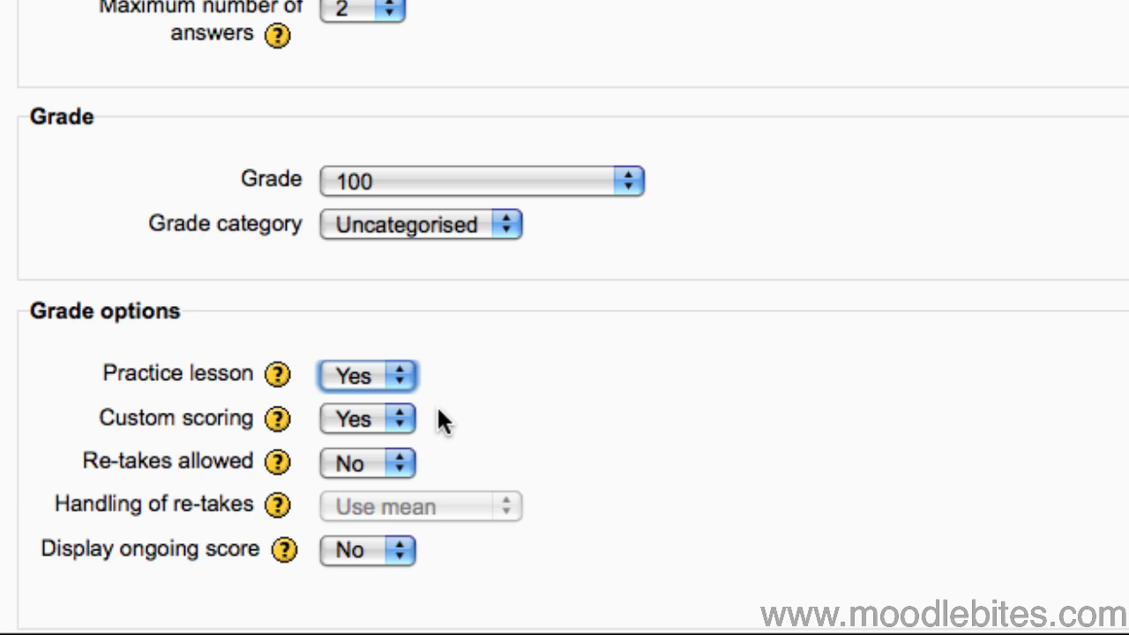
click(402, 464)
click(372, 529)
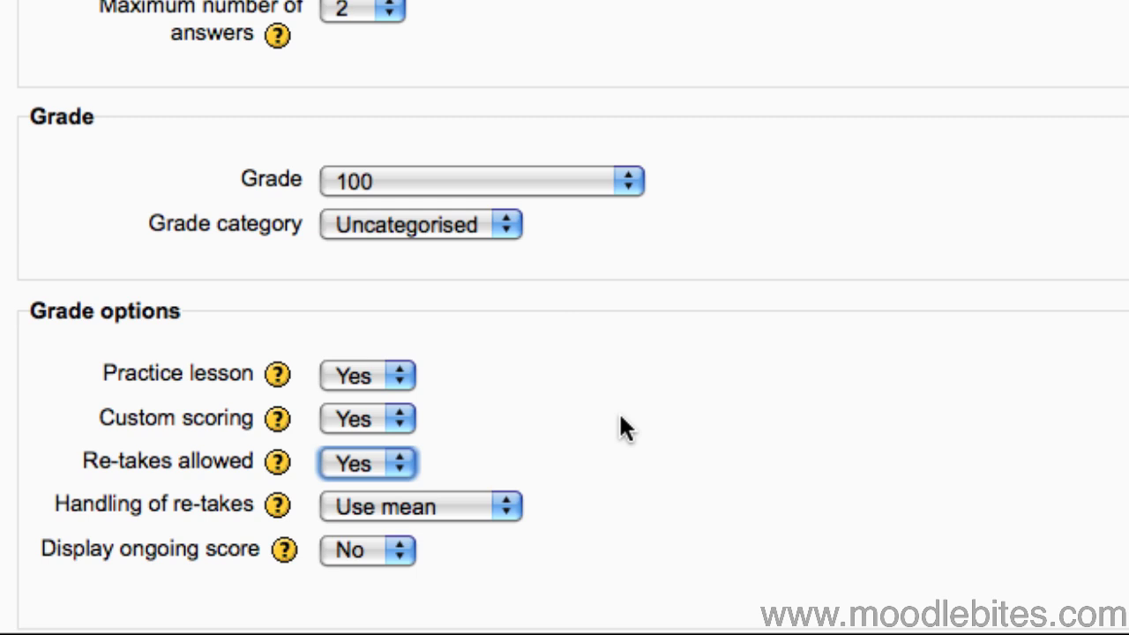
Under Flow control, set Progress bar and Display left menu both to Yes
scroll(620, 428, down, 10)
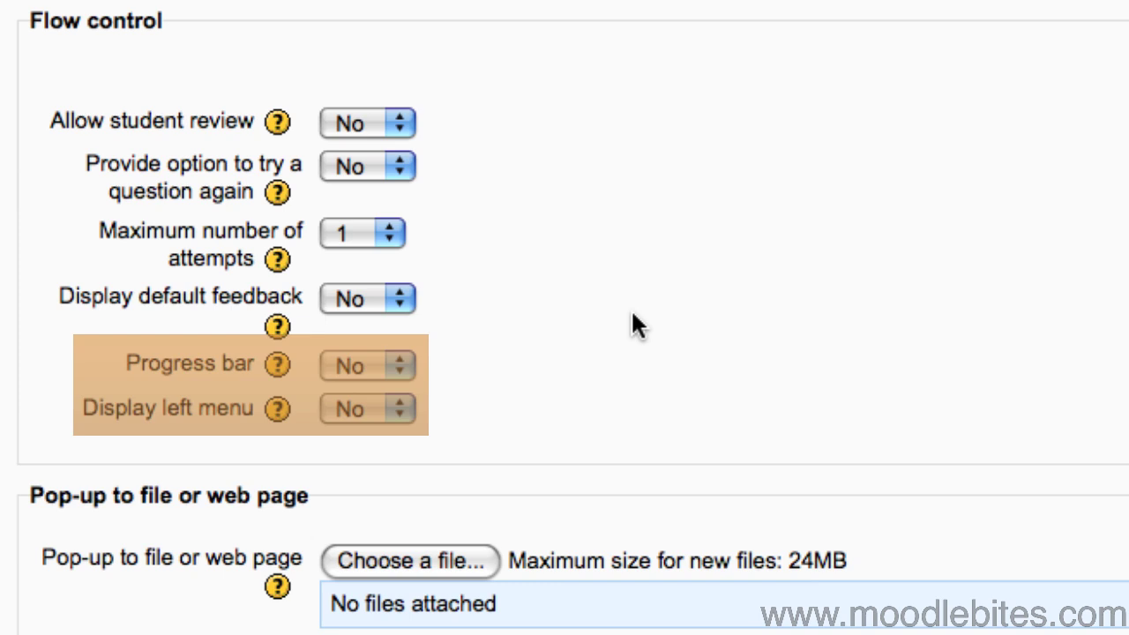
click(407, 365)
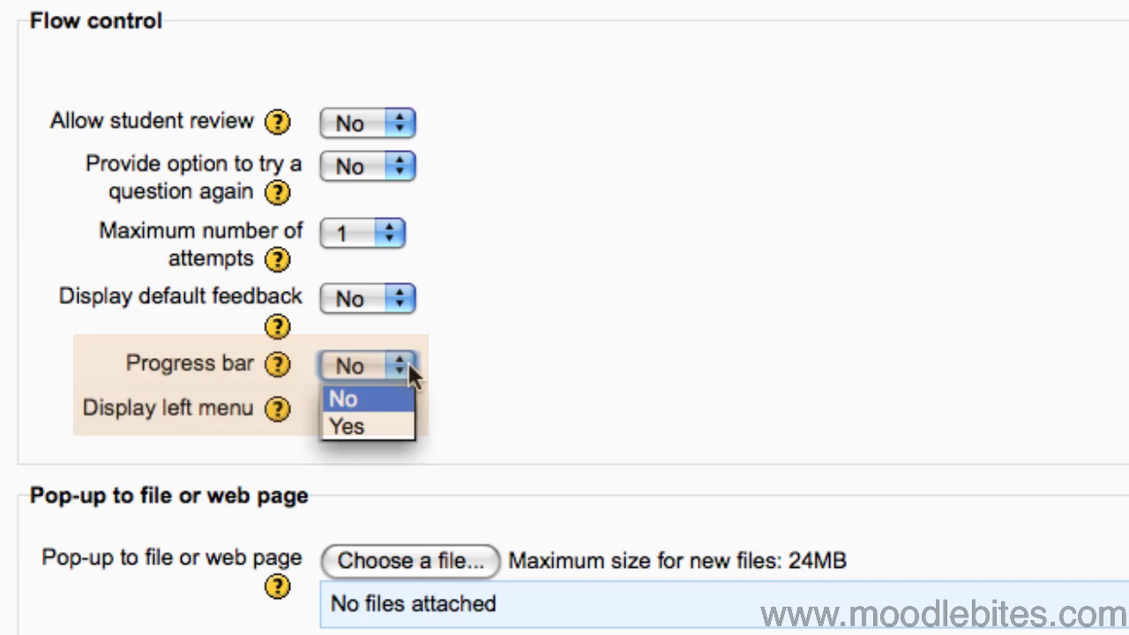
click(398, 426)
click(401, 416)
click(378, 473)
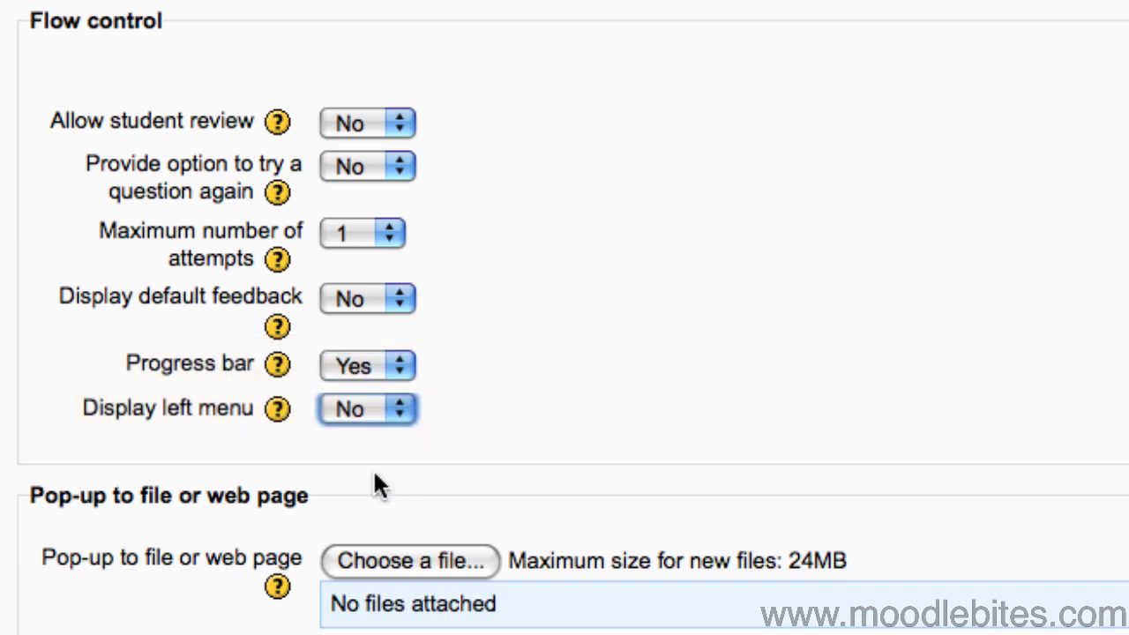
scroll(813, 312, down, 10)
scroll(565, 317, down, 2)
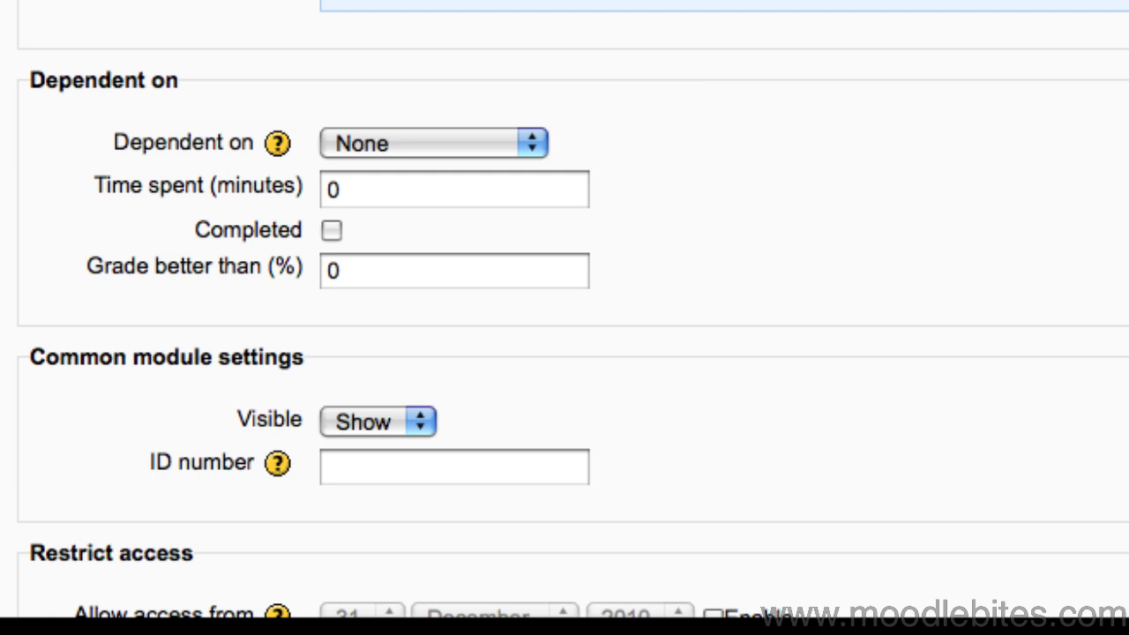
Save the lesson form and return to the course outline
scroll(564, 317, down, 5)
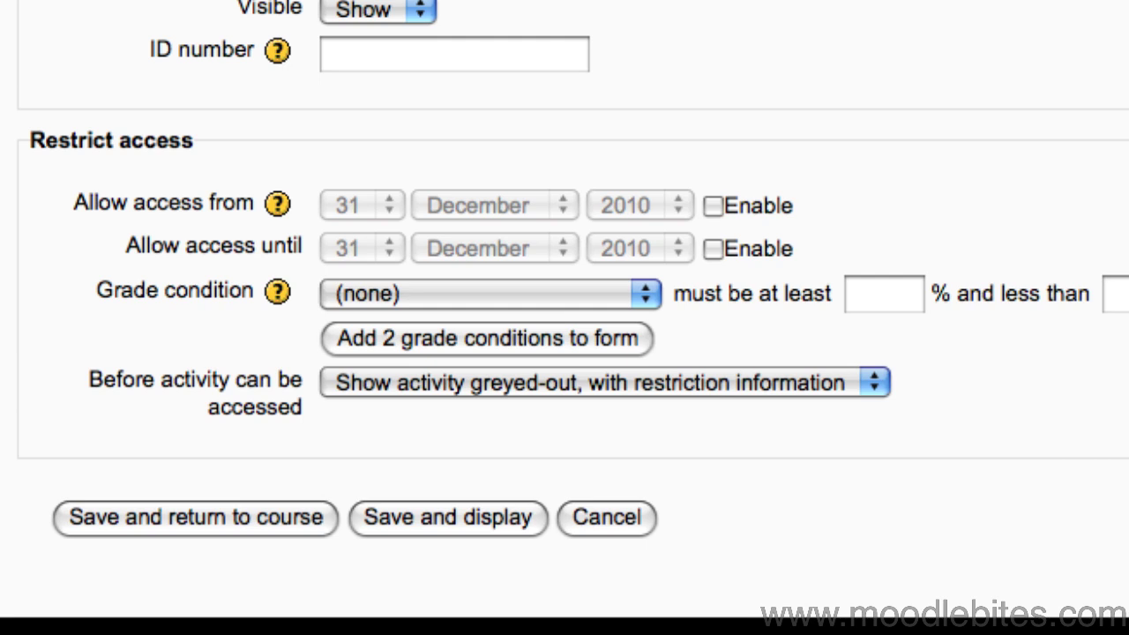
click(199, 518)
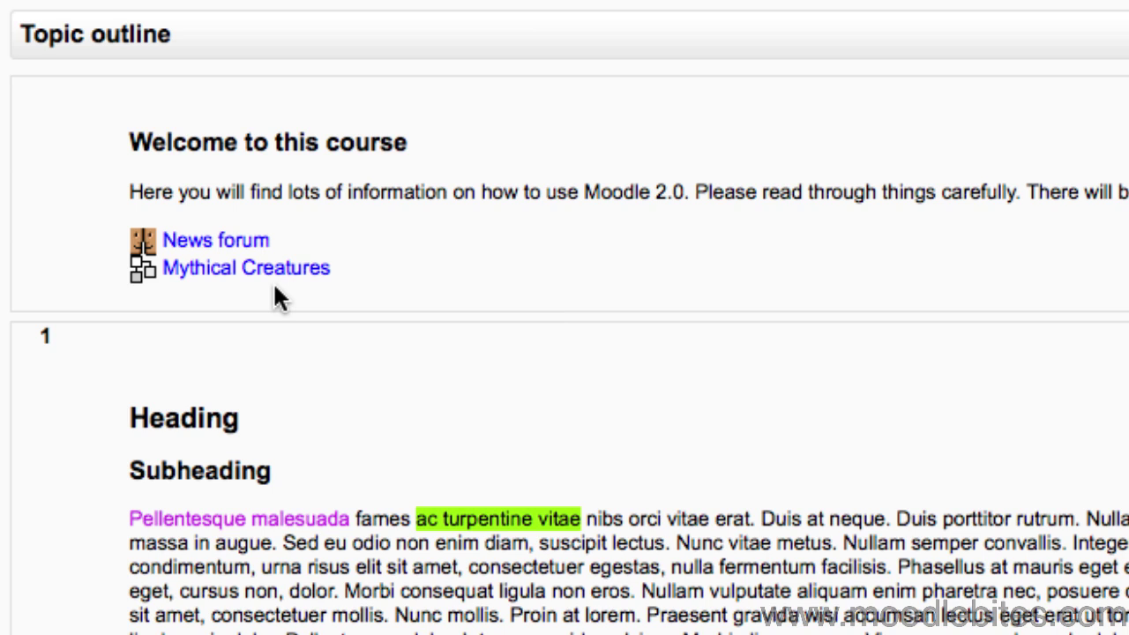
Open the Mythical Creatures lesson from the course outline
click(287, 276)
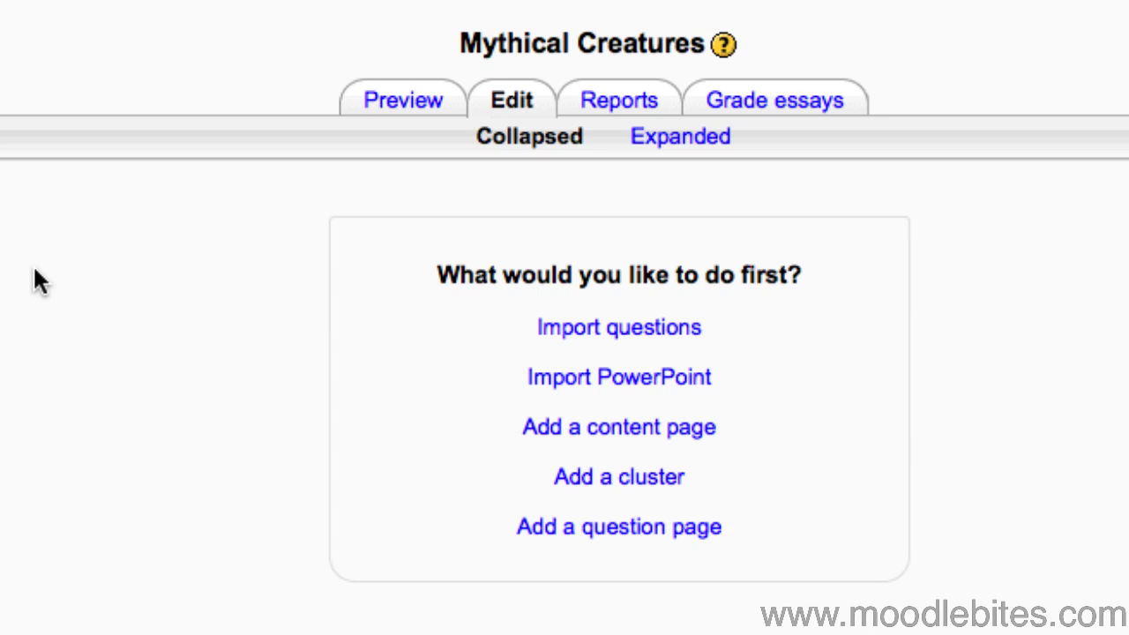
Add a content page titled 'Introduction to Mythical Creatures' and begin its welcome sentence
click(697, 434)
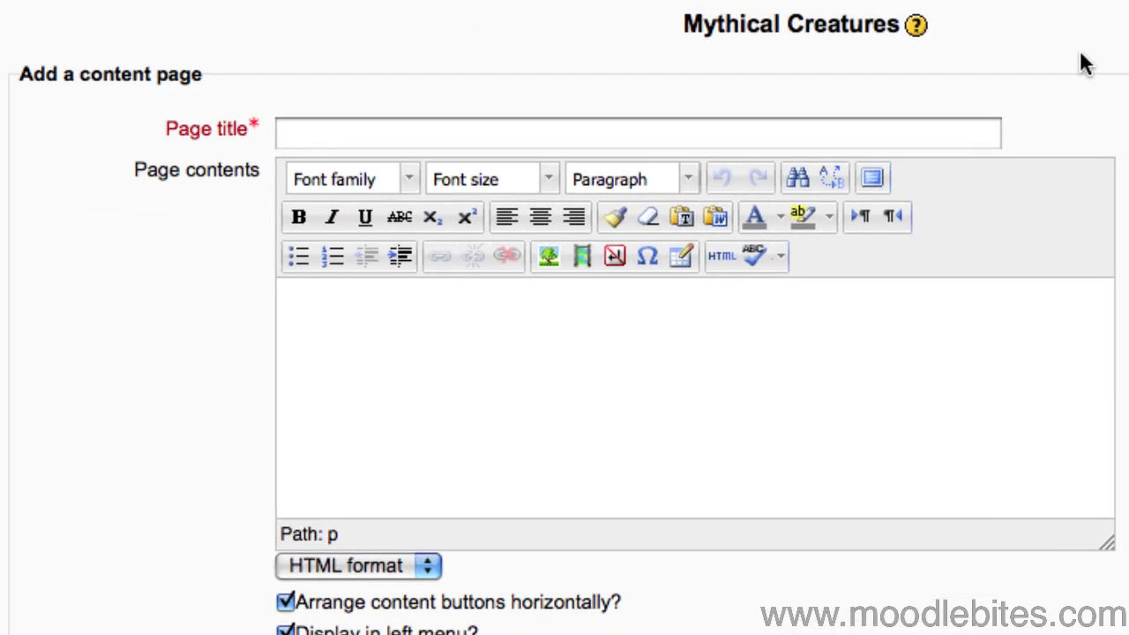
click(885, 141)
text(Introduction to Mythical Creatures)
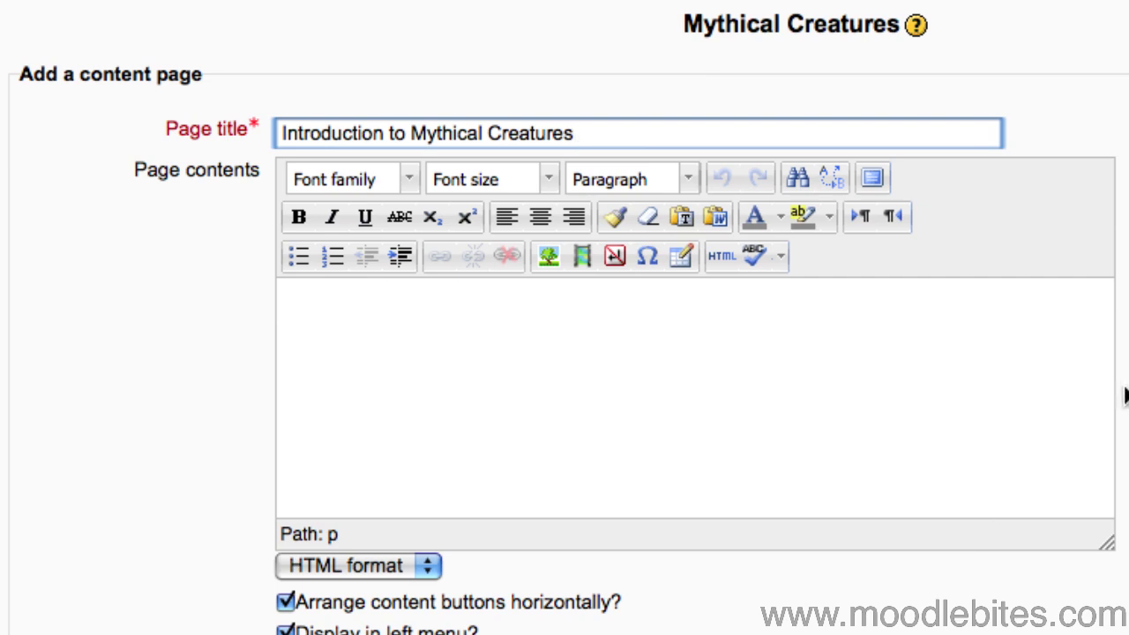
click(935, 373)
text(Welcome to thjis)
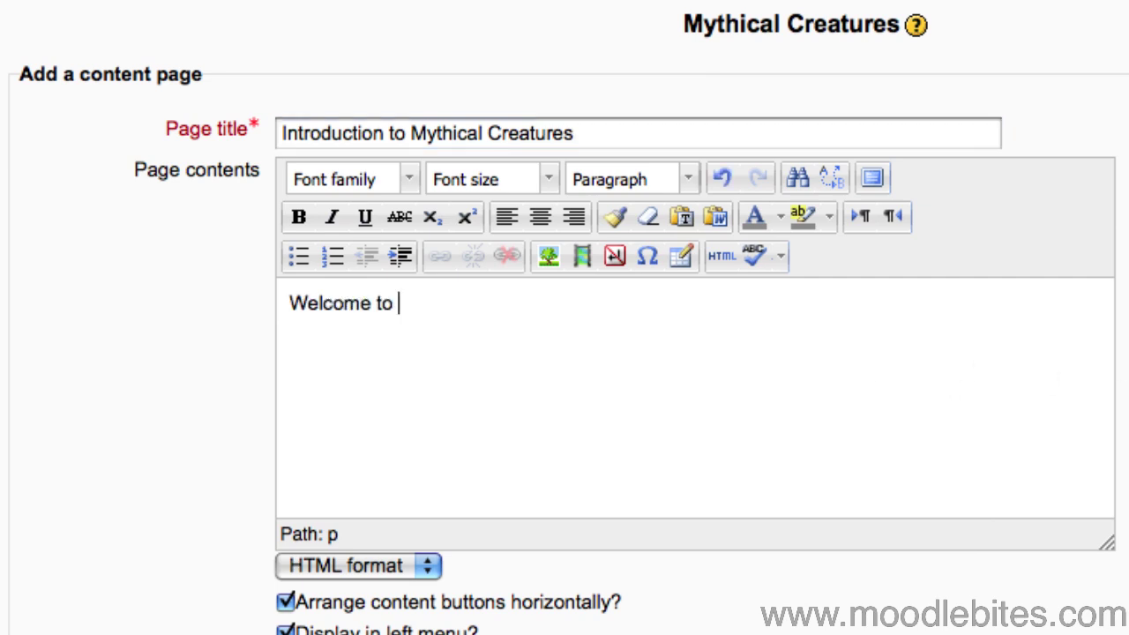
key(BackSpace)
key(BackSpace)
key(BackSpace)
Finish the text as 'Welcome to this lesson on mythical creatures.'
text(is lesson on mythical creatures.)
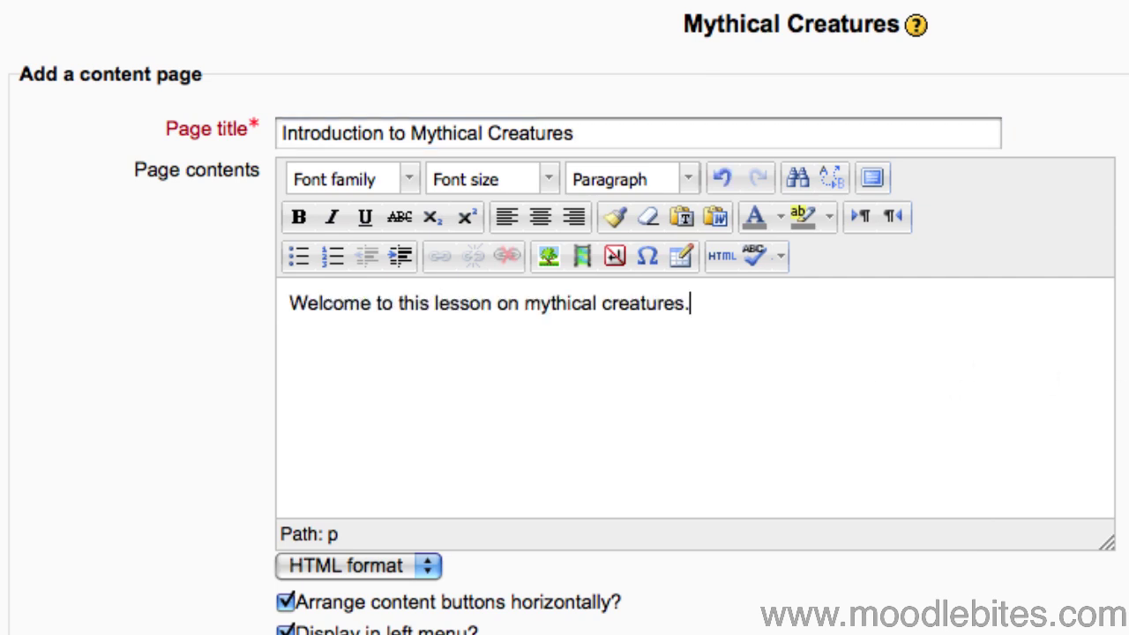
scroll(565, 353, down, 10)
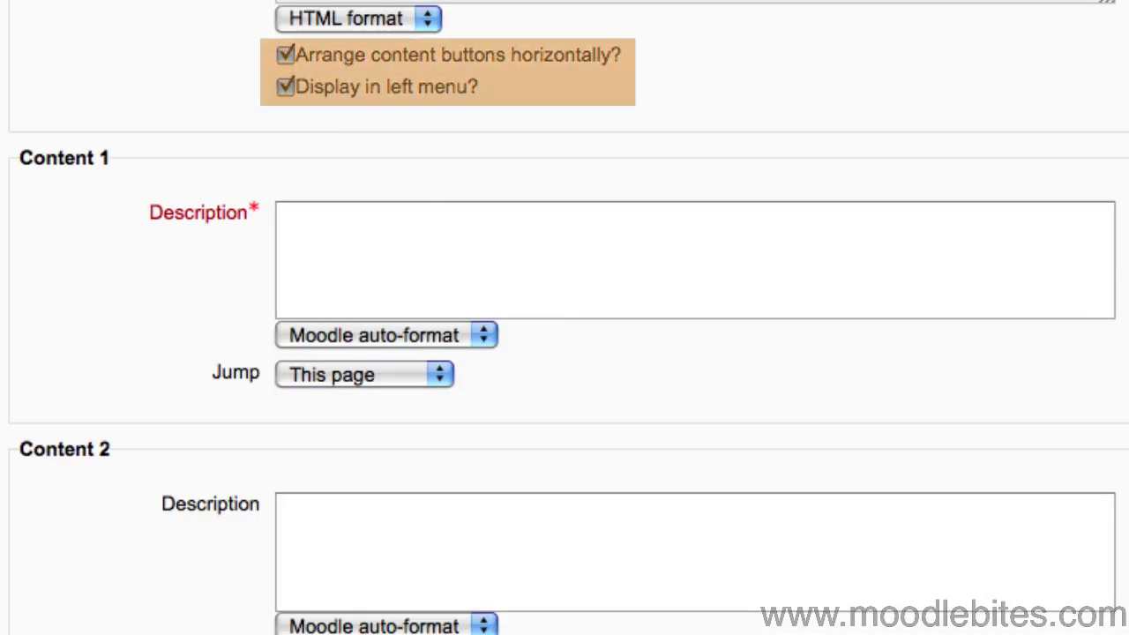
scroll(564, 352, down, 3)
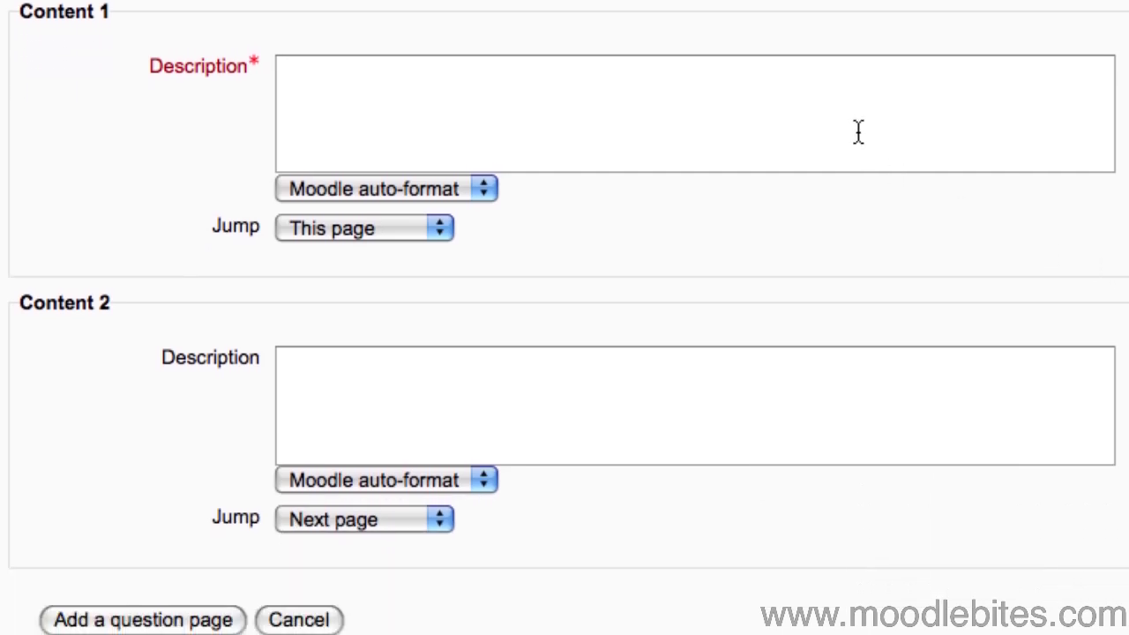
Label Content 1 'Next' with a jump to Next page, and save the page
click(859, 131)
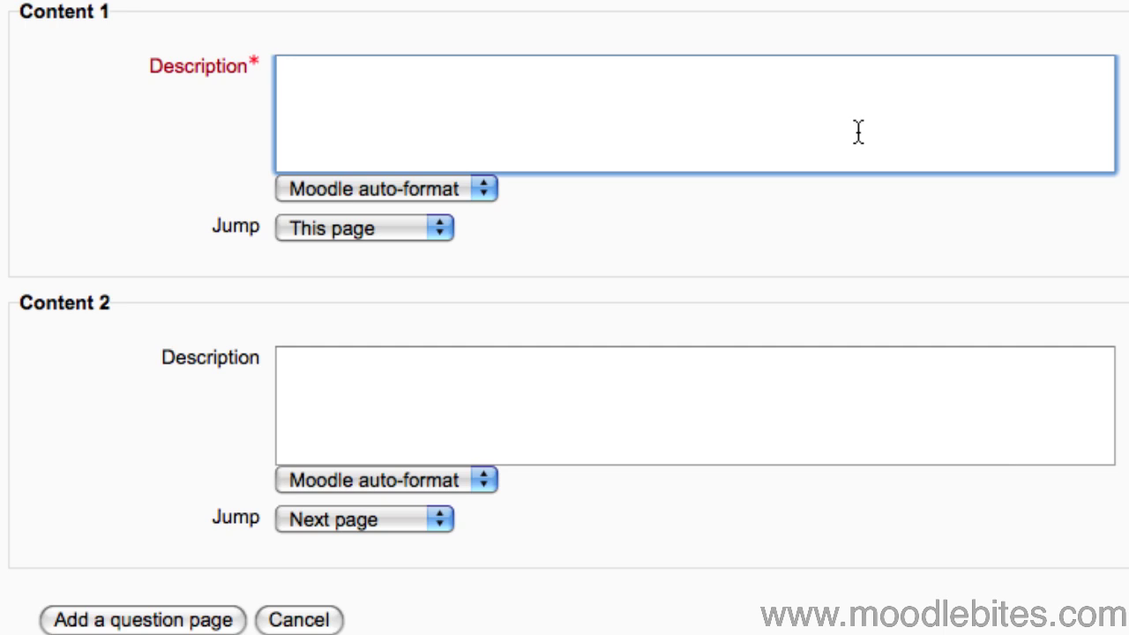
text(Next)
click(437, 231)
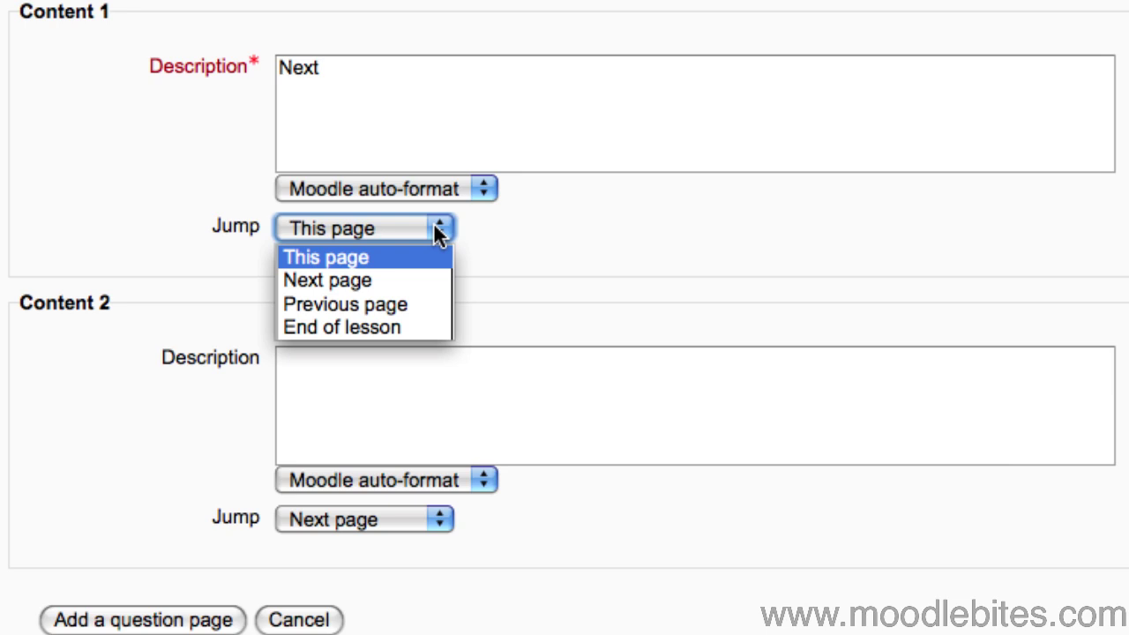
click(421, 289)
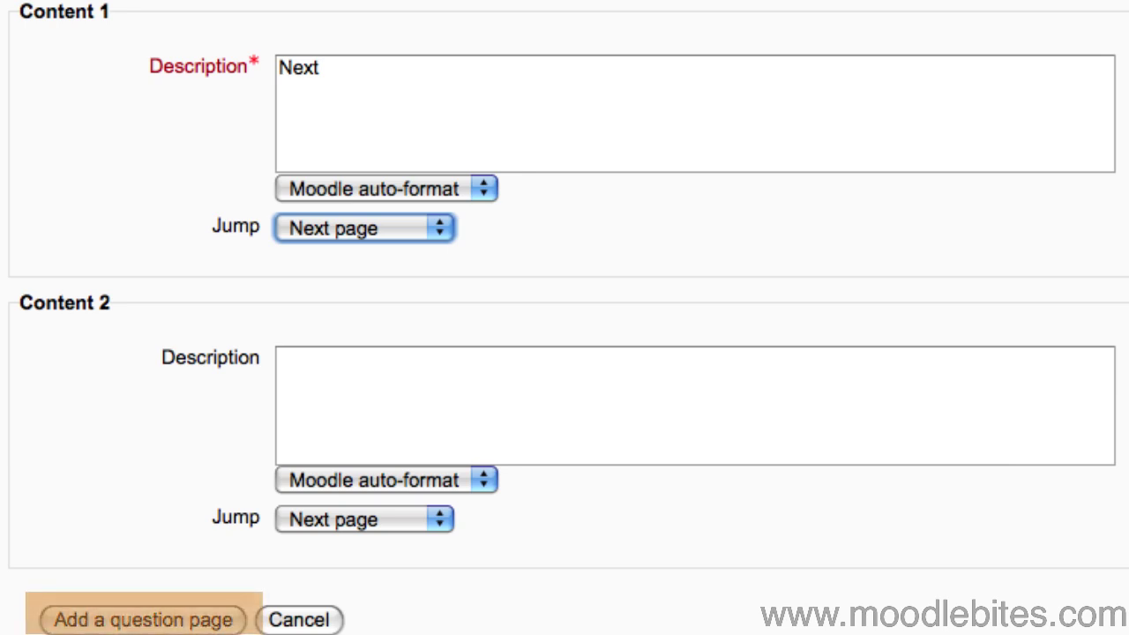
click(150, 620)
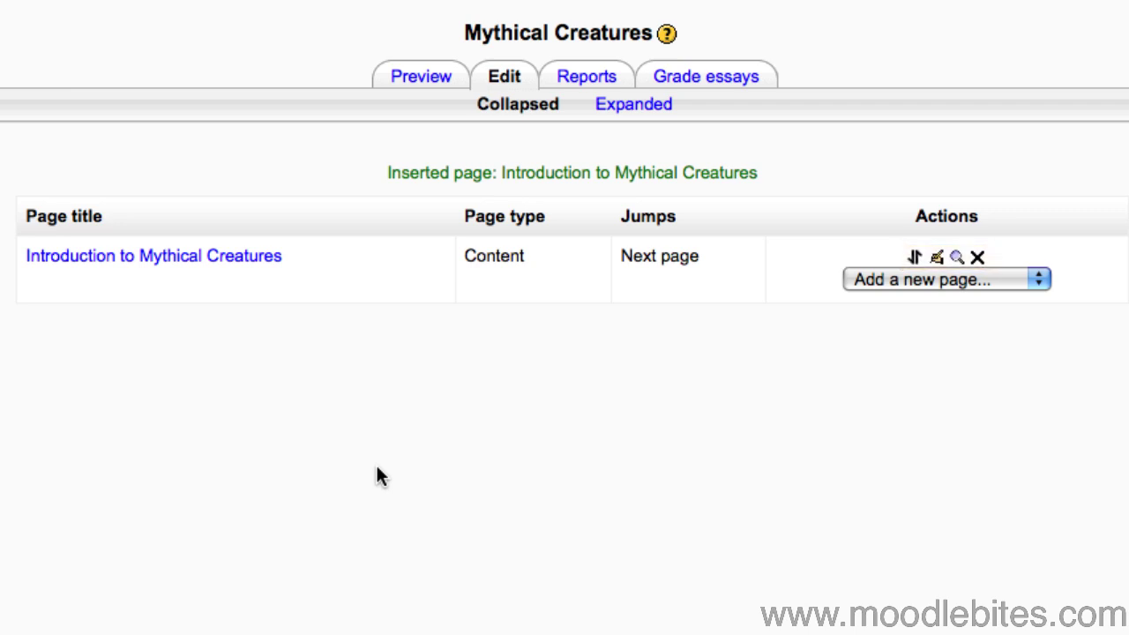
Open the 'Add a new page...' menu on the Introduction row
click(1044, 278)
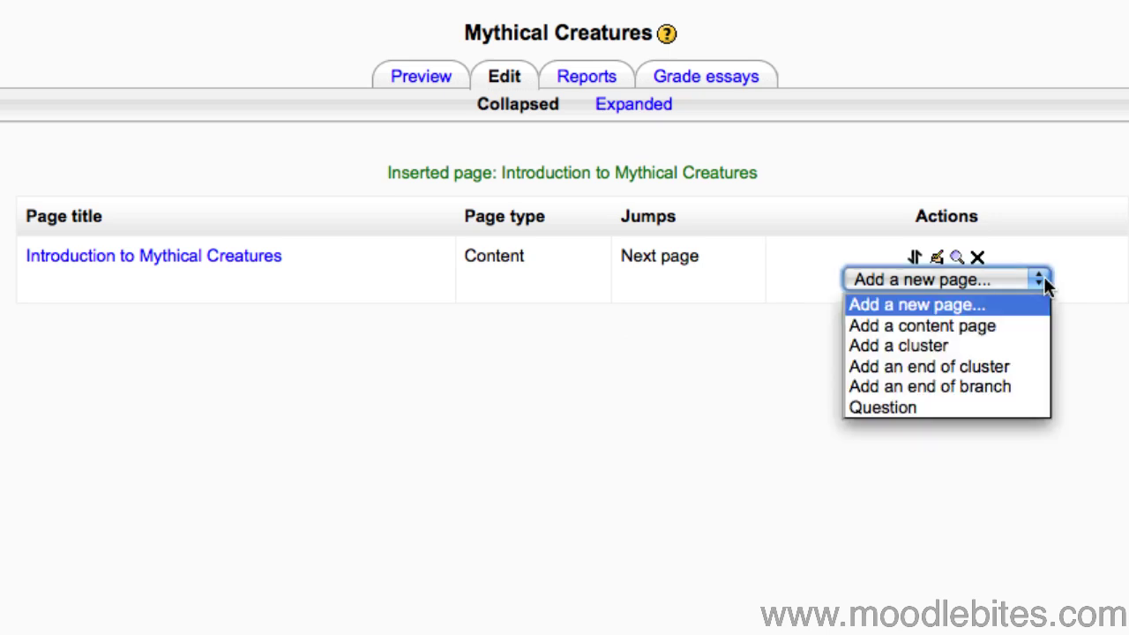
Start a new content page after the introduction, titled Basilisk
click(1013, 326)
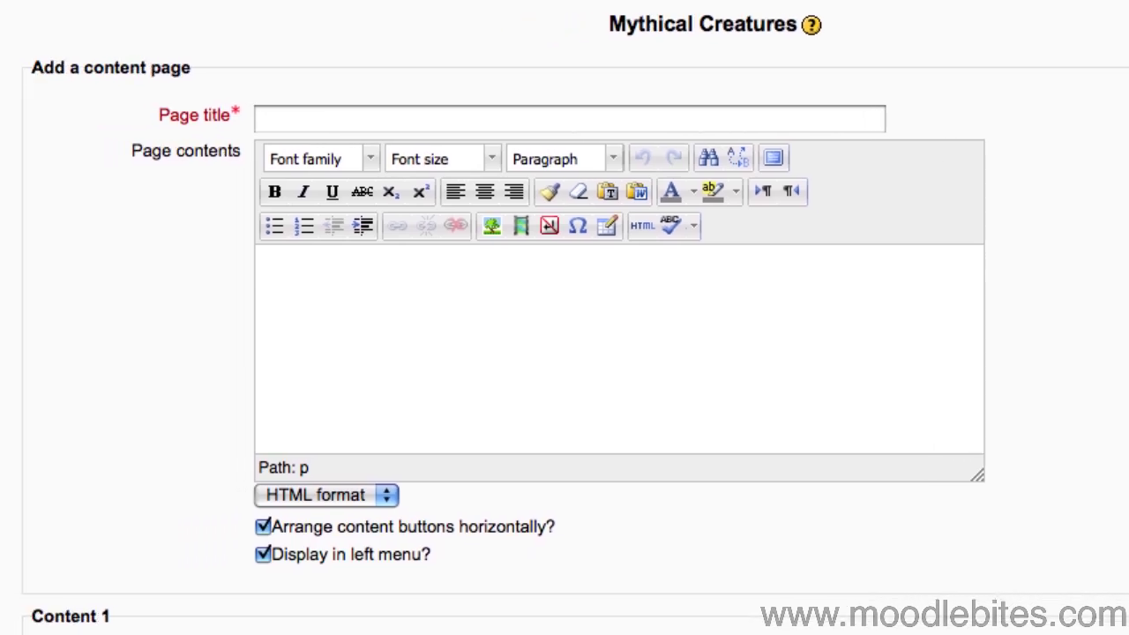
click(786, 123)
text(Basilisk)
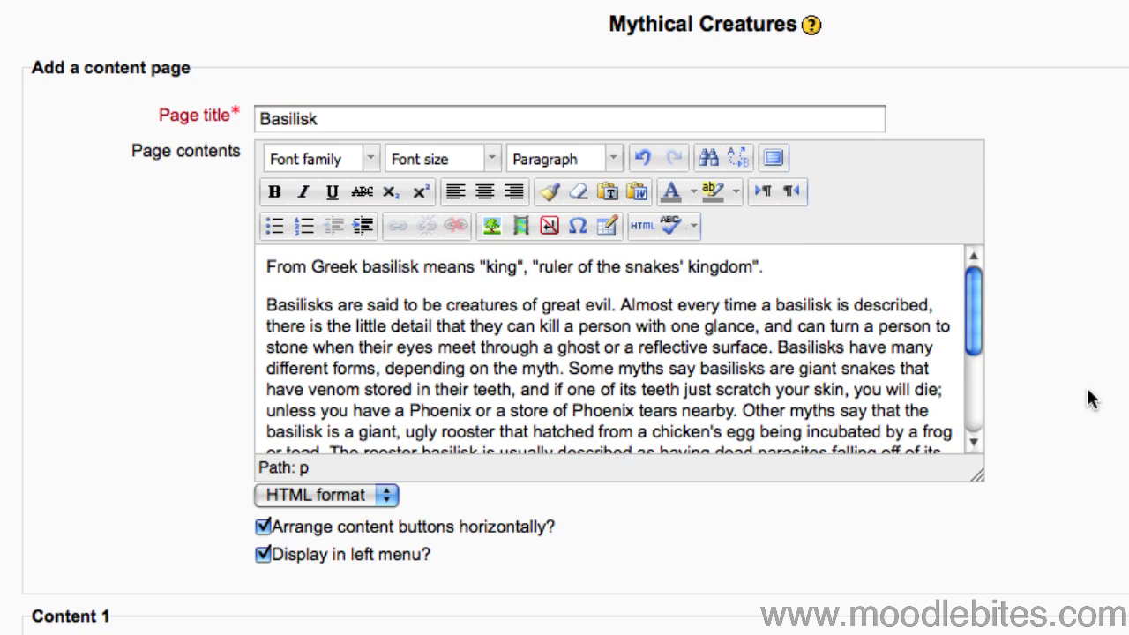
scroll(1091, 398, down, 10)
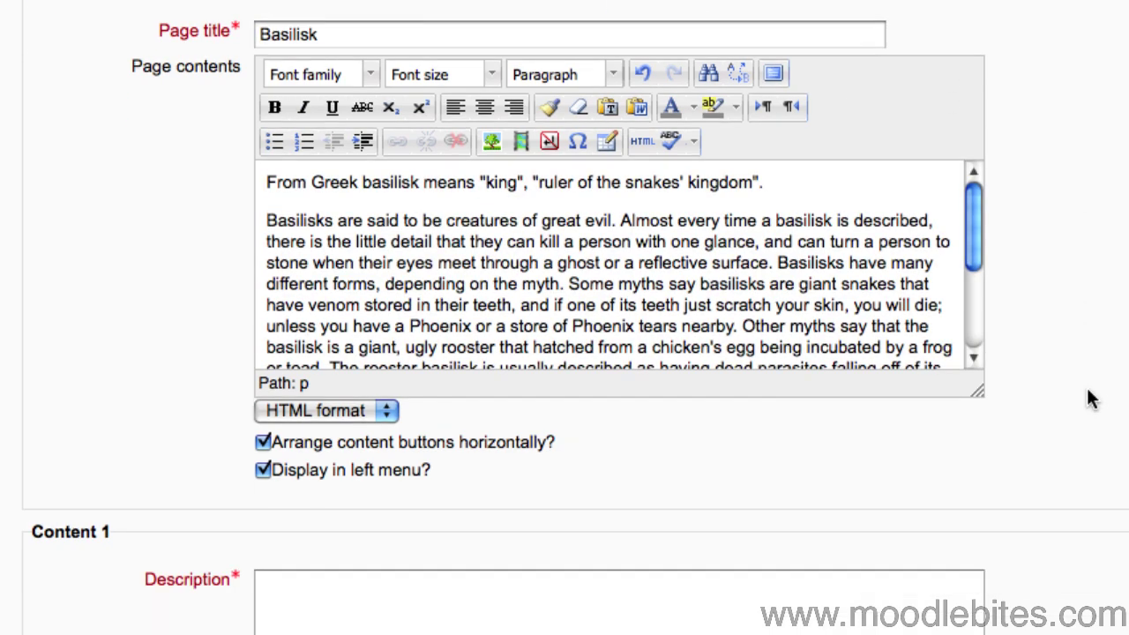
scroll(1092, 398, down, 3)
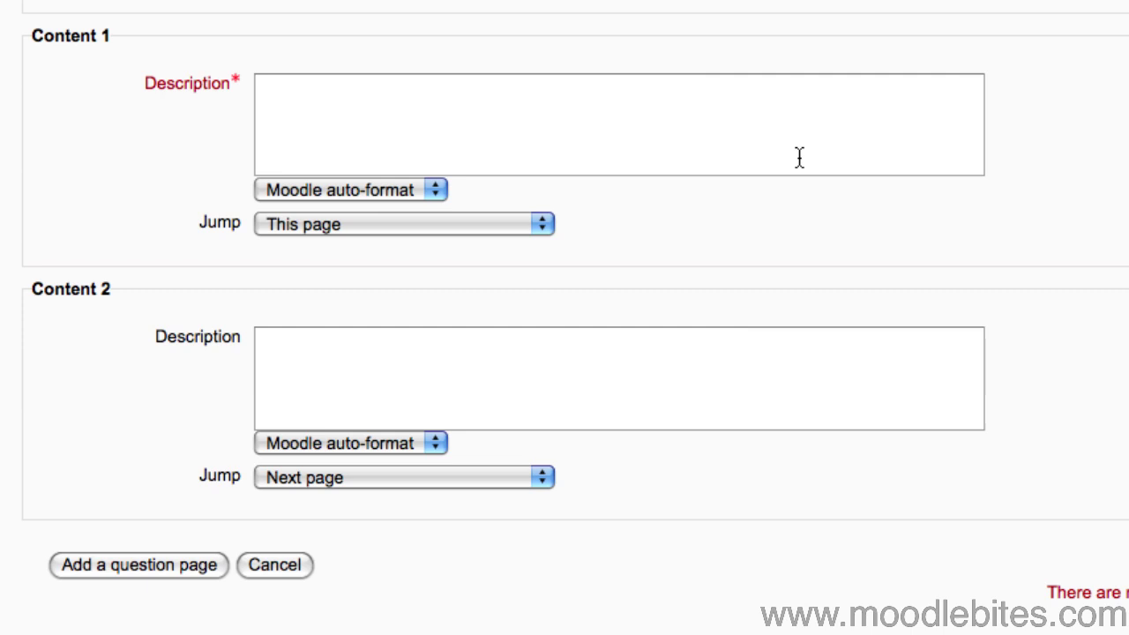
Add a Back button to Previous page and a Next button to Next page, then save
click(715, 159)
text(Back)
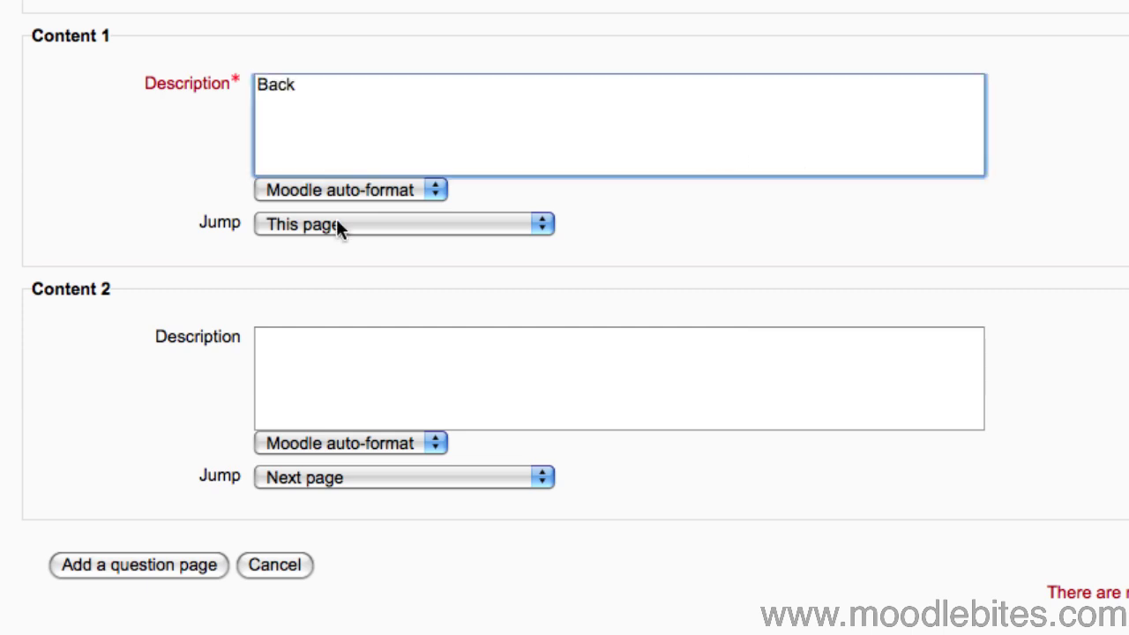
click(336, 222)
click(361, 292)
click(360, 371)
text(Next)
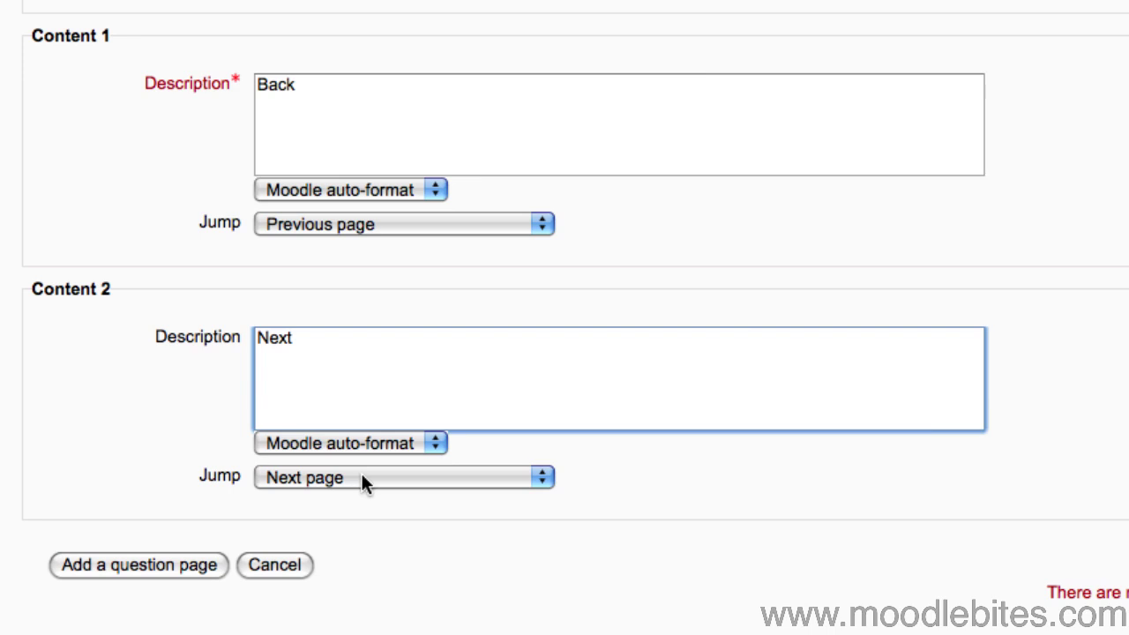
click(361, 477)
click(361, 478)
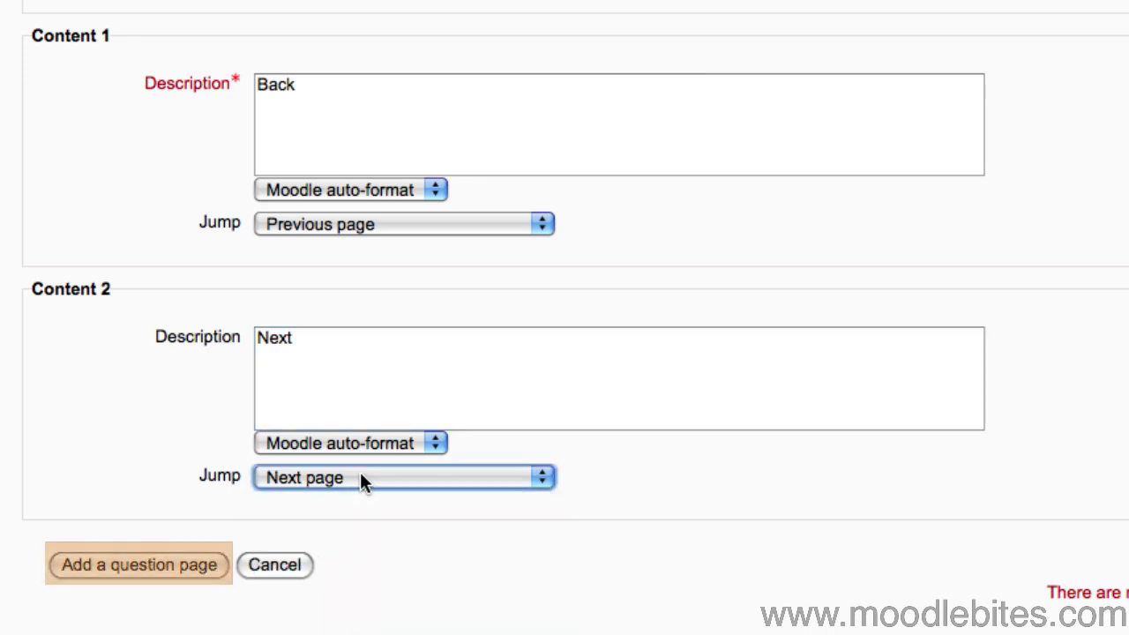
click(152, 564)
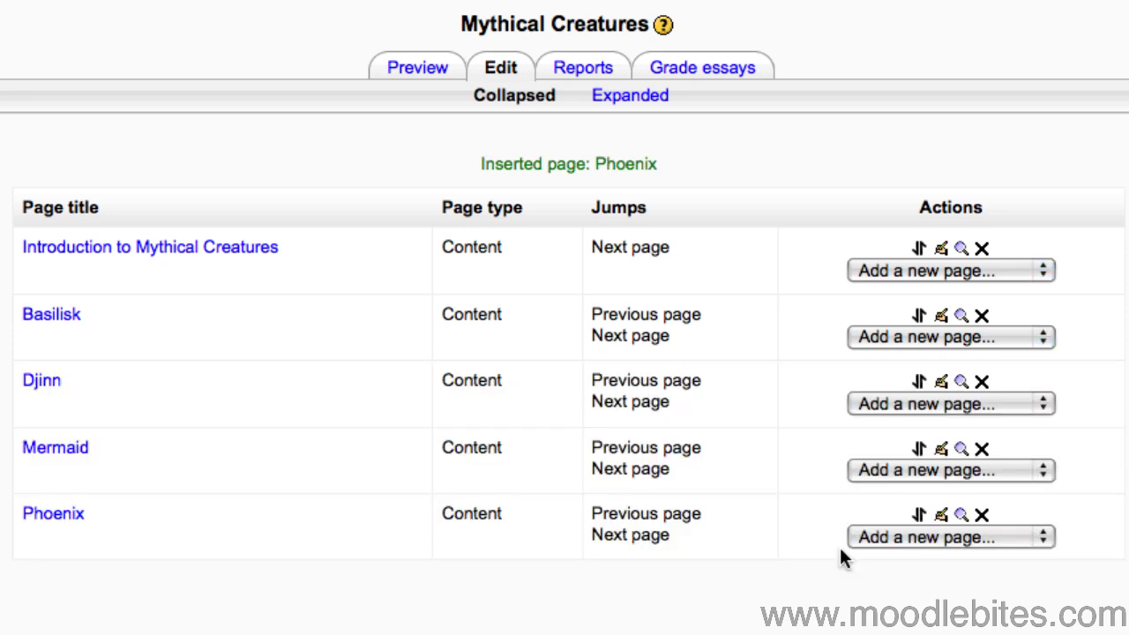
Add a content page after the Phoenix page from its Actions dropdown
click(1000, 535)
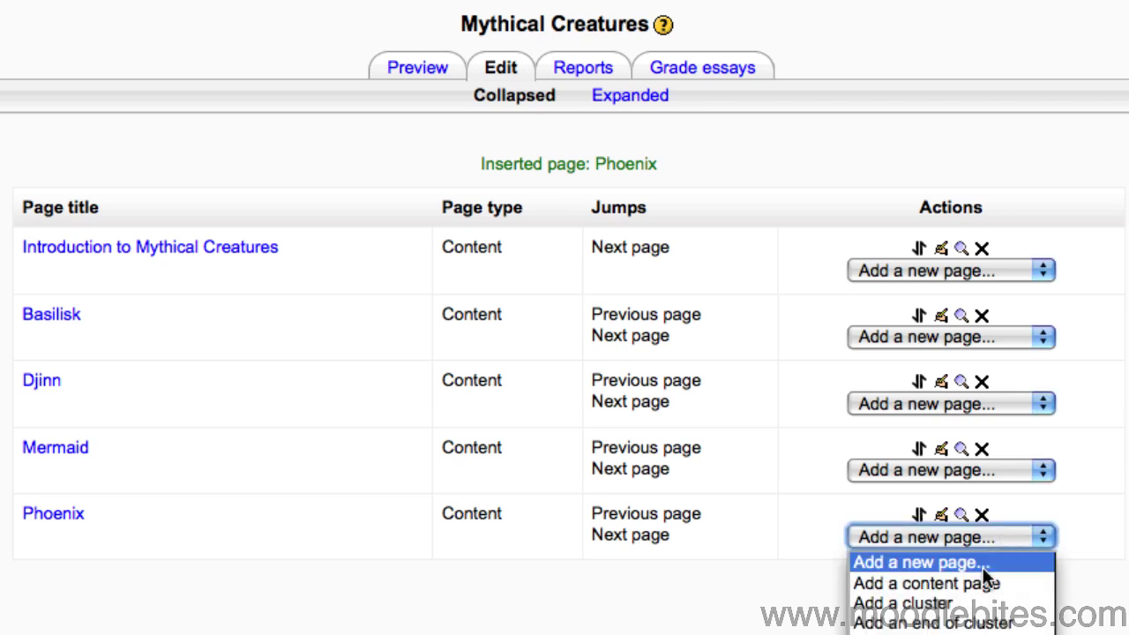
click(970, 585)
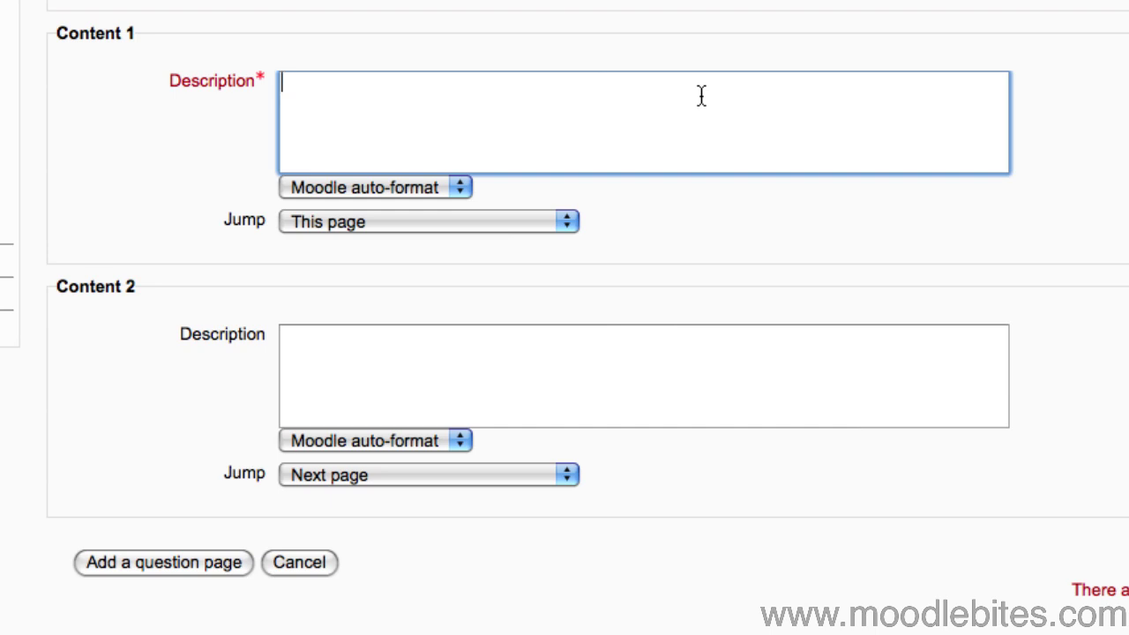
Label the first button 'Finish' with its jump set to End of lesson
text(Finish)
click(435, 218)
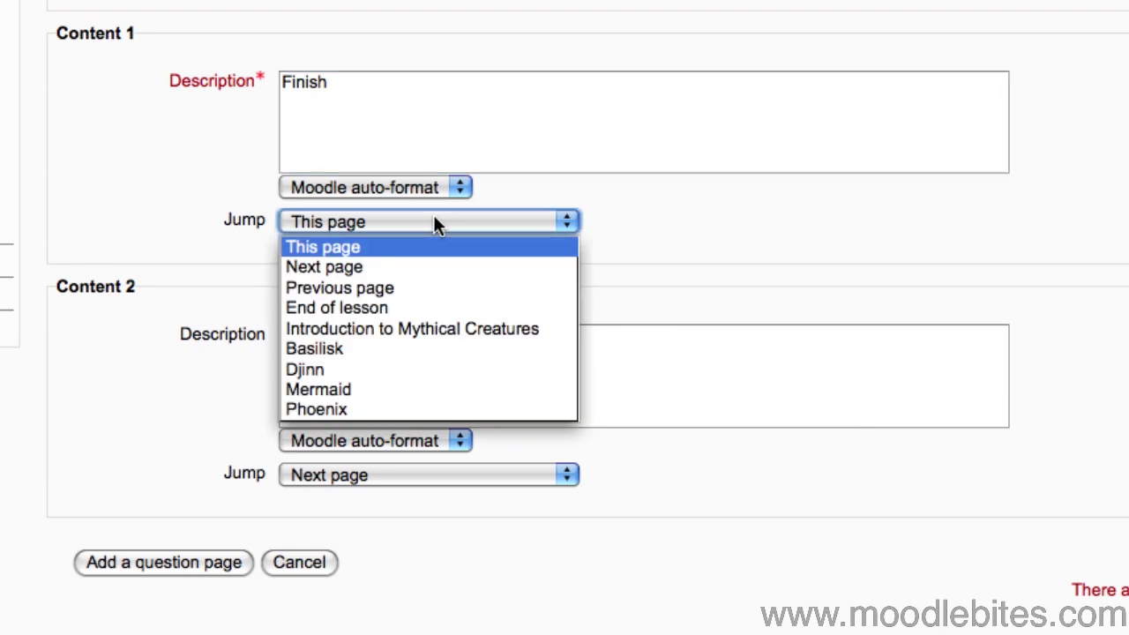
click(416, 307)
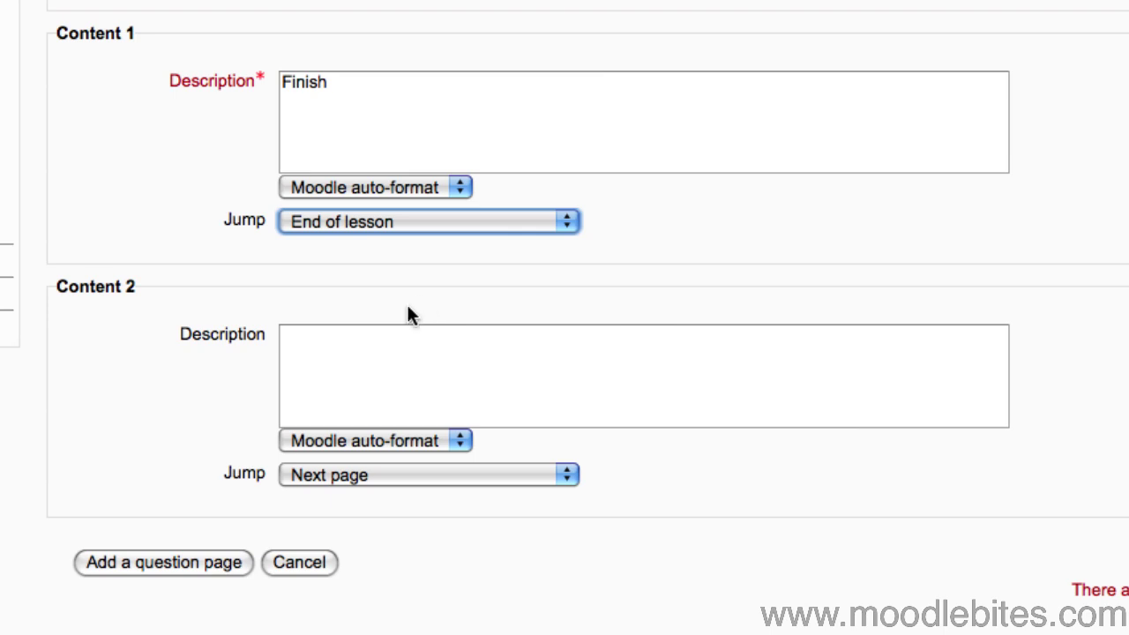
Add a second button 'Back' that jumps to the previous page, then save the page
click(446, 353)
text(Back)
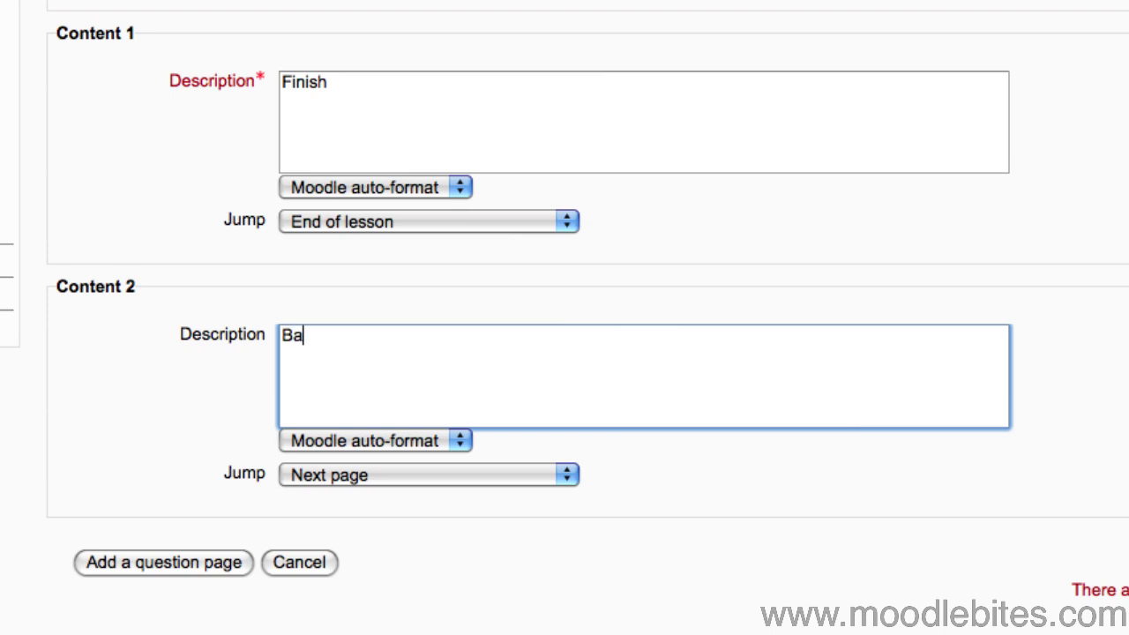
click(380, 475)
click(379, 540)
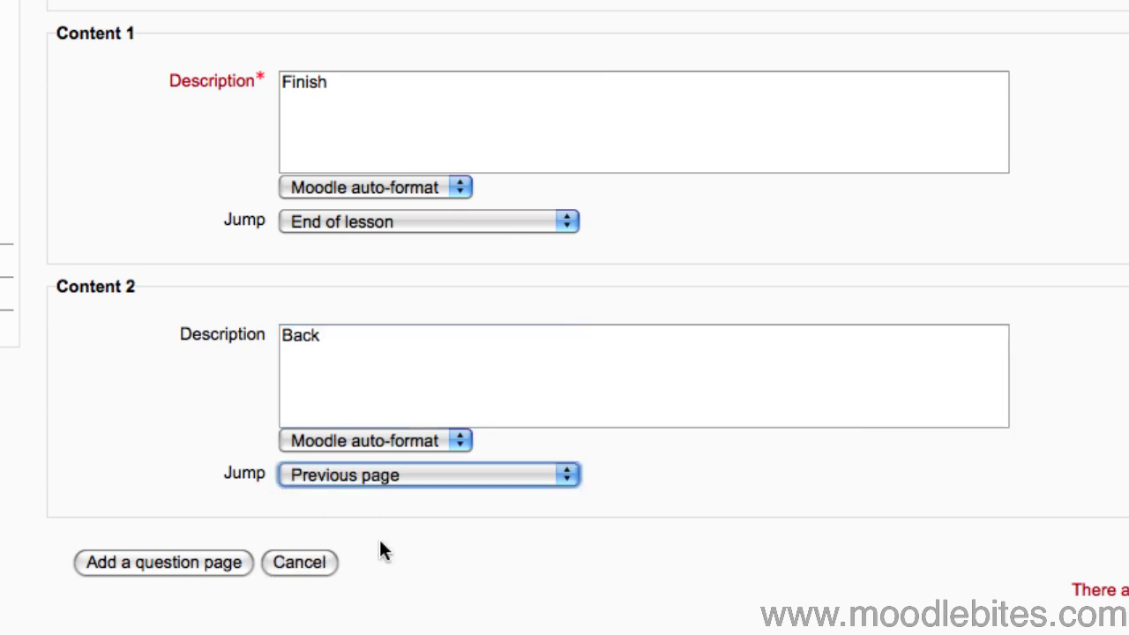
click(158, 563)
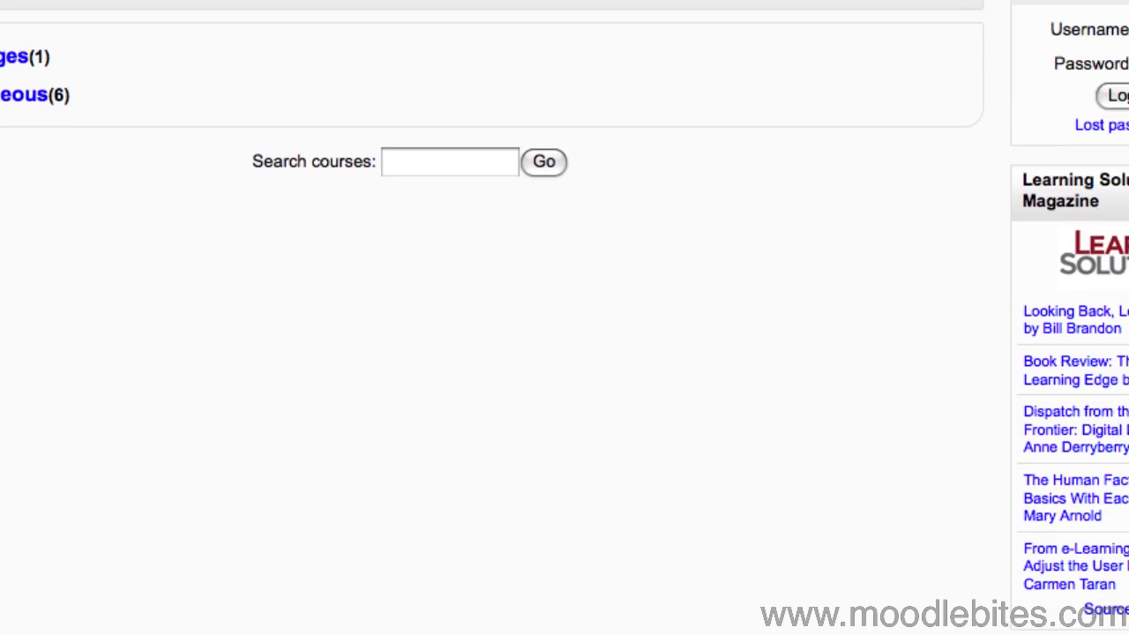
Finish entering the student username in the Login block and move to the password field
text(1)
key(Tab)
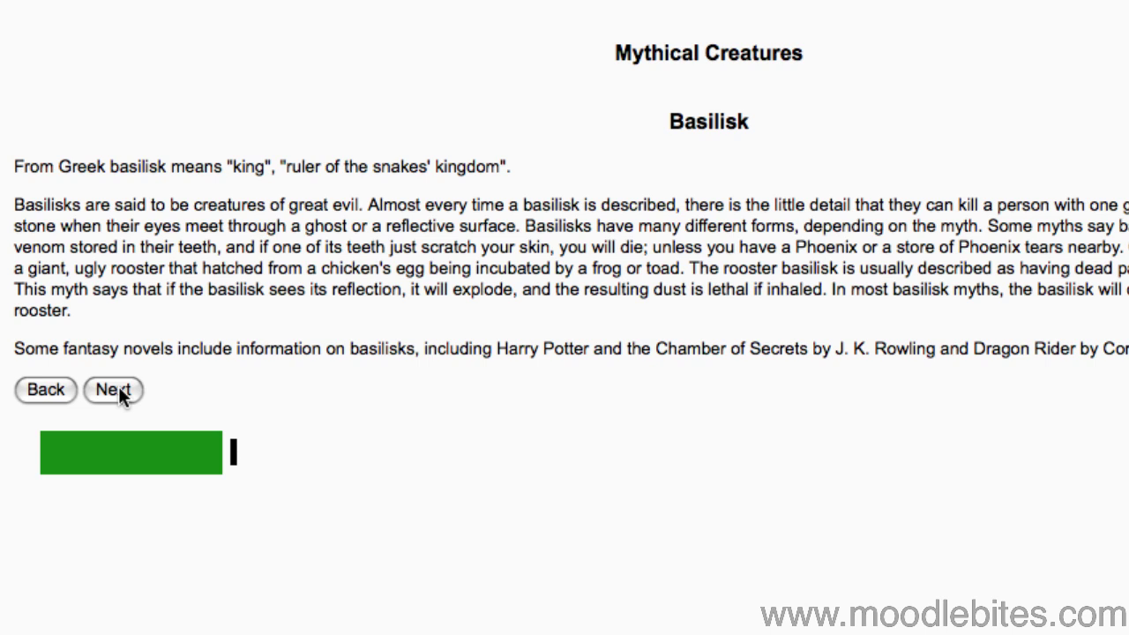
Advance from Basilisk through Djinn and Mermaid to Unicorn, then finish the lesson
click(119, 391)
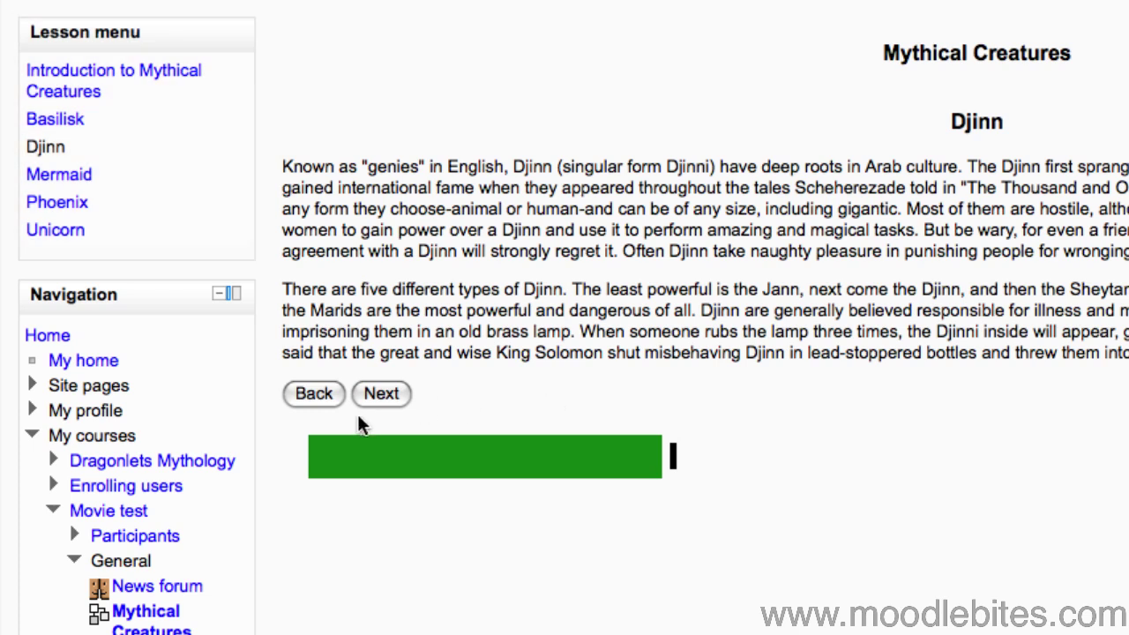
click(379, 393)
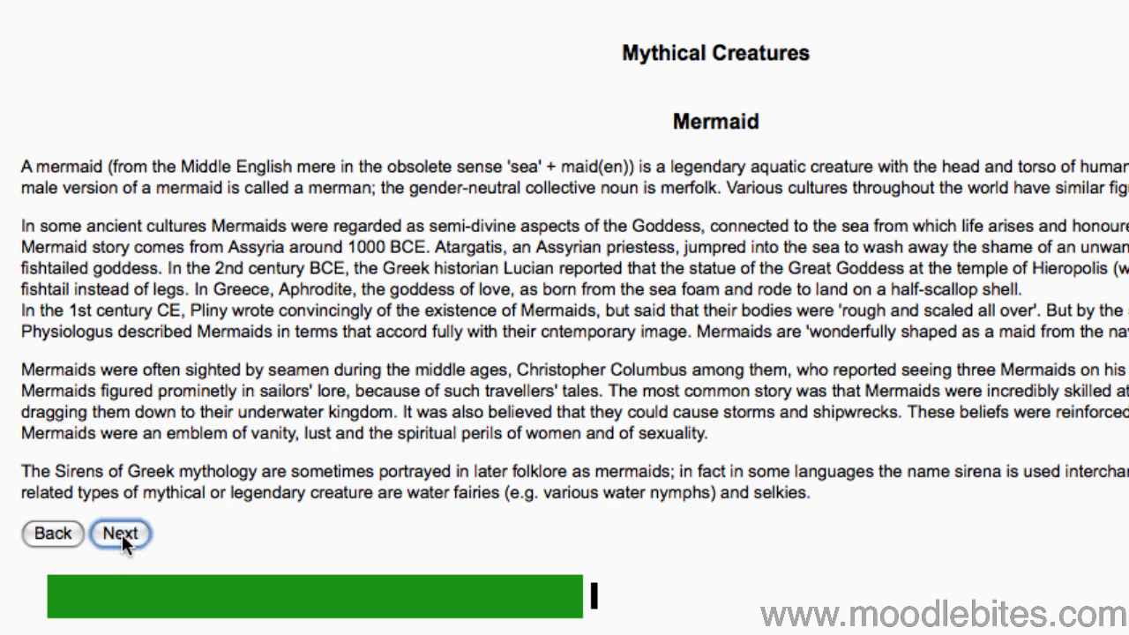
click(122, 534)
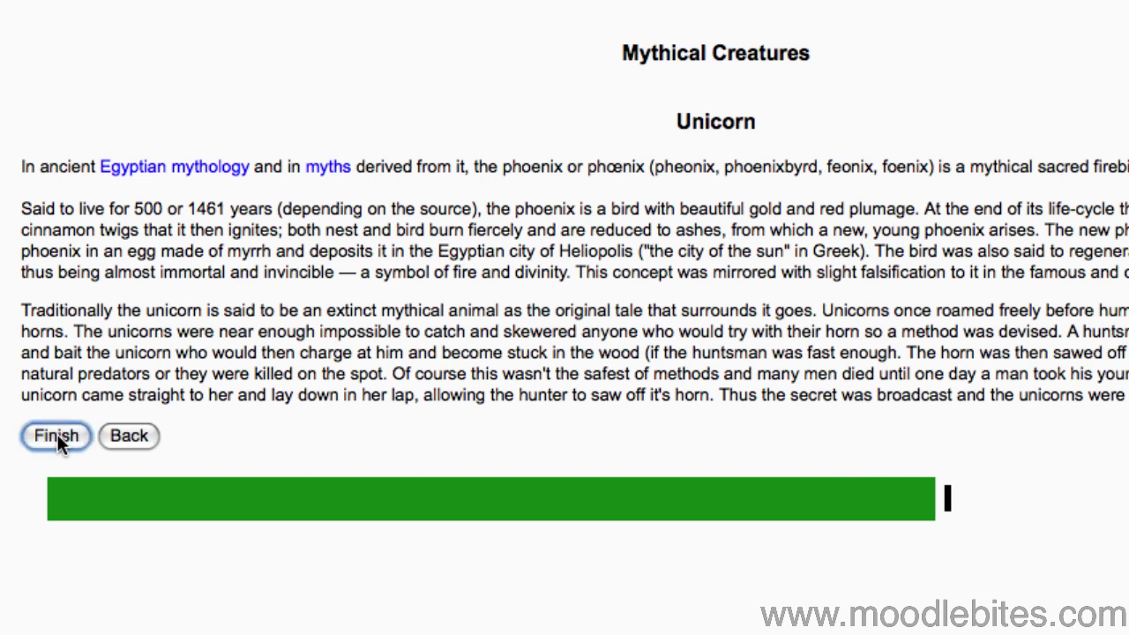
click(57, 436)
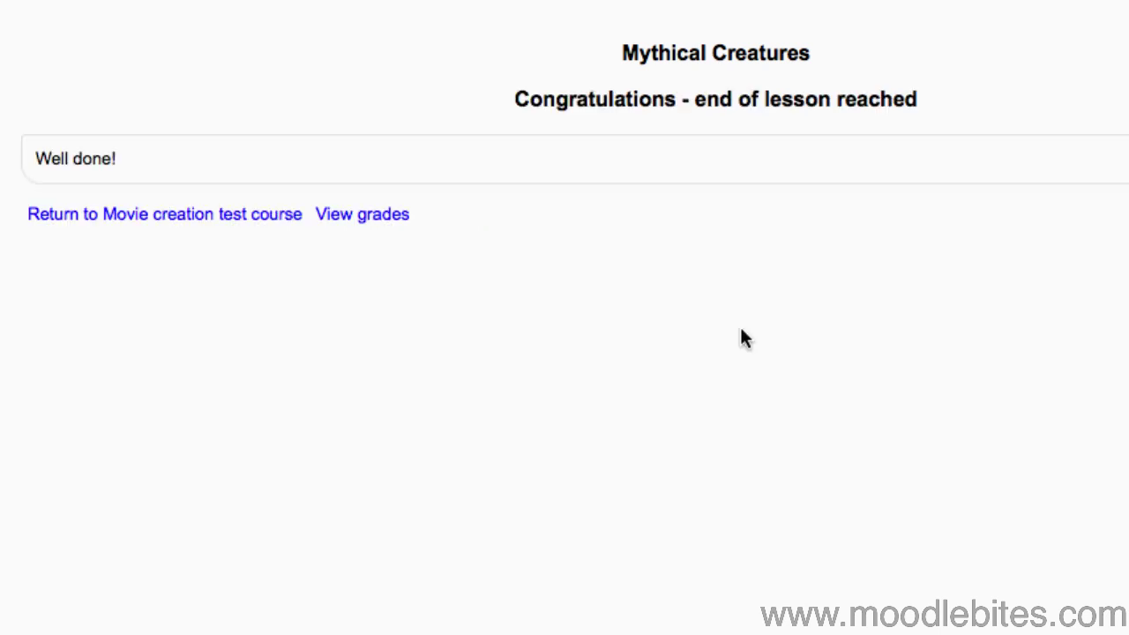